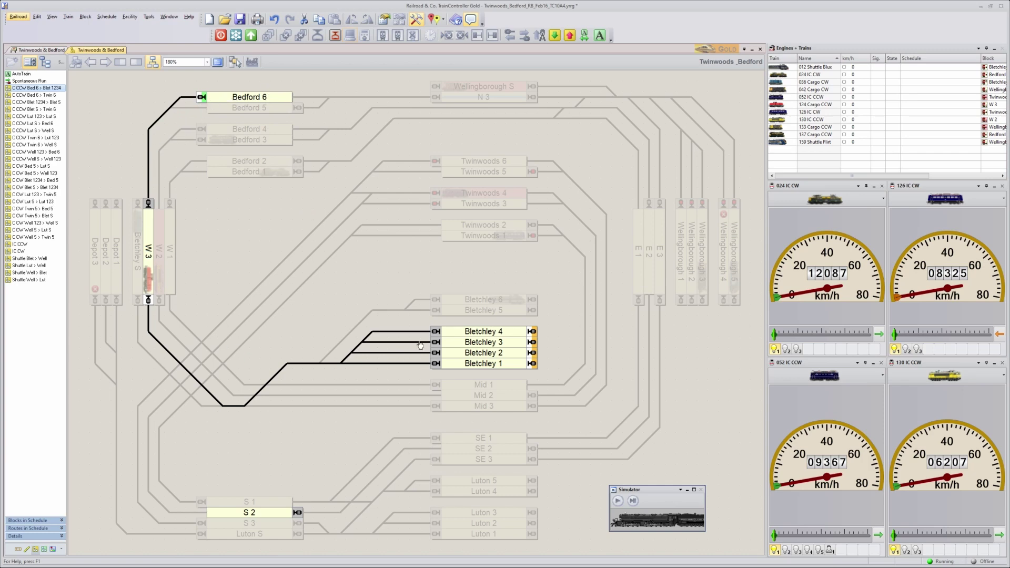
# Highlight the C CW Blet S > Blet 1234 route from Bletchley S to Bletchley 1–4.
pyautogui.click(51, 187)
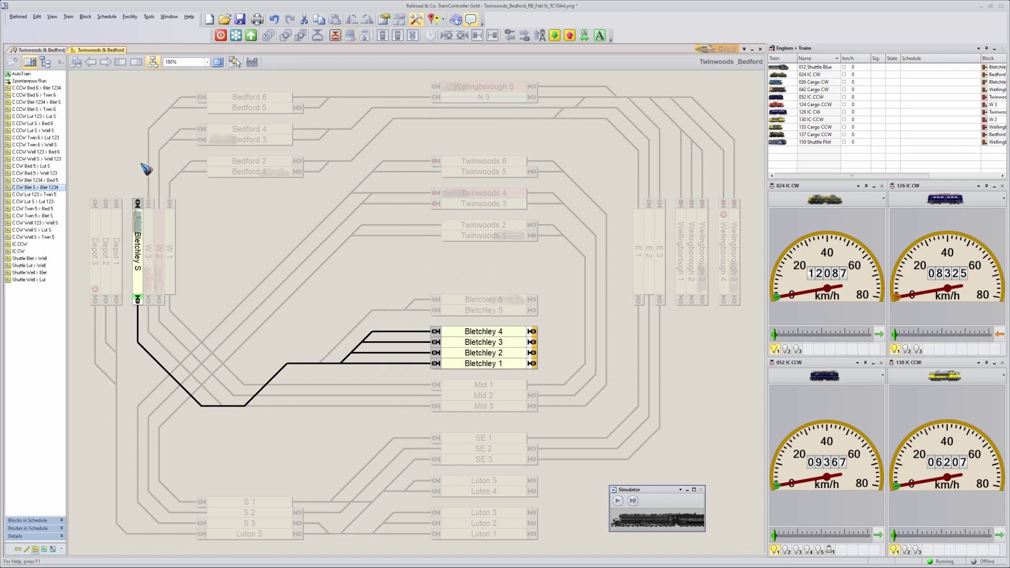
# Enable 'Trains must fit into destination blocks' and 'Prefer shortest destination block' for C CW Blet S > Blet 1234.
pyautogui.rightClick(46, 188)
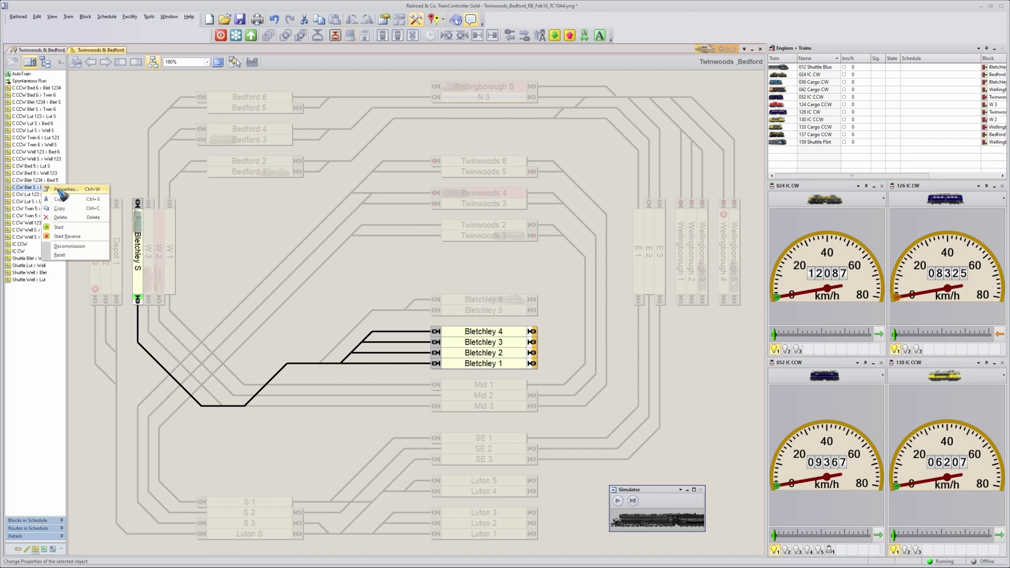
pyautogui.click(62, 190)
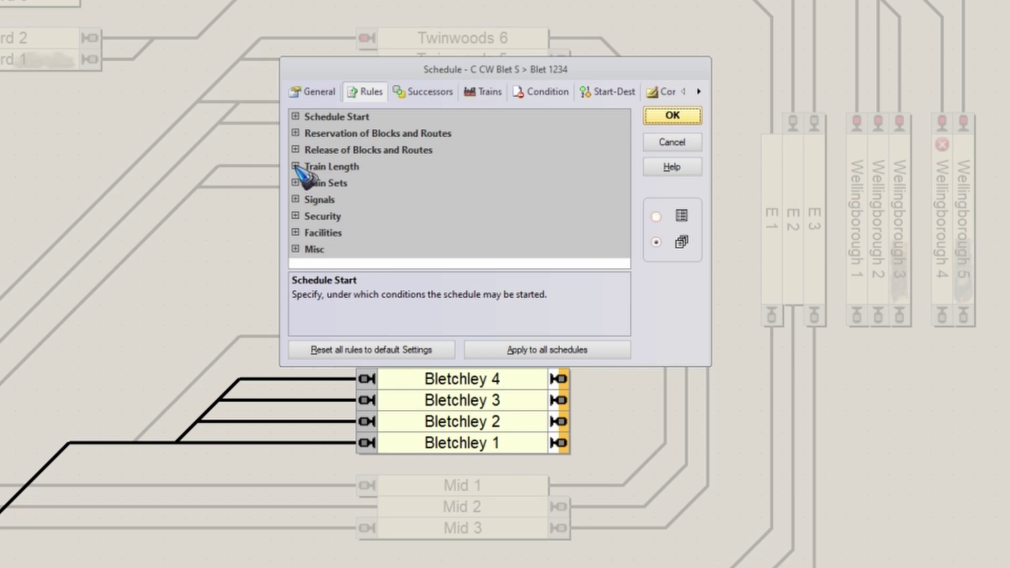
pyautogui.click(295, 166)
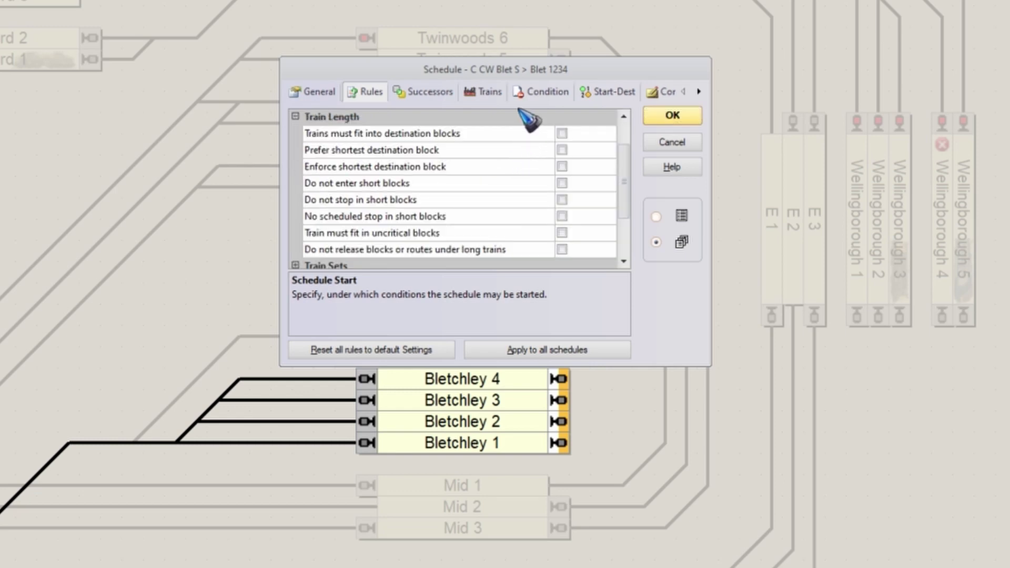
pyautogui.click(403, 136)
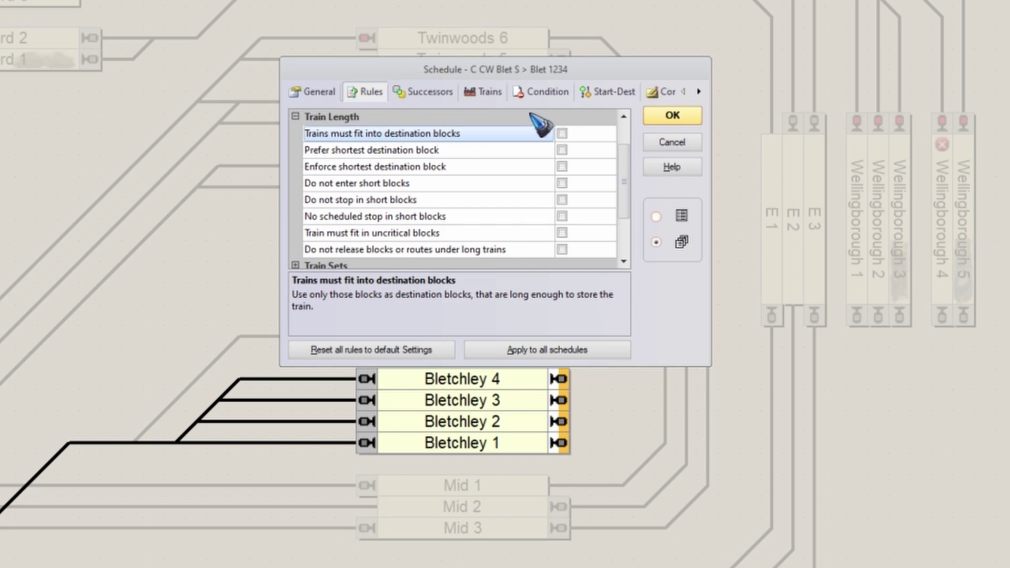
pyautogui.click(562, 134)
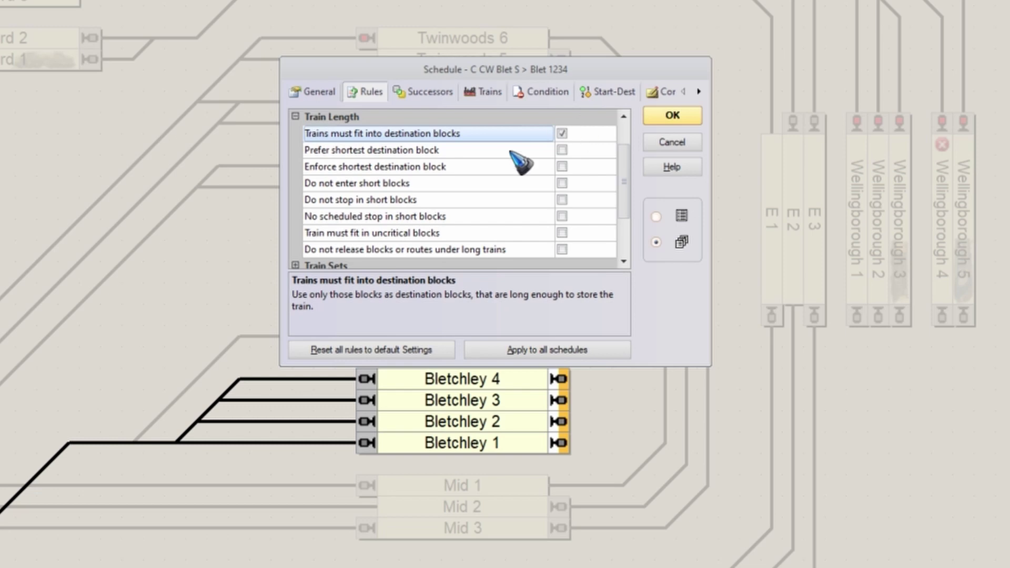
pyautogui.moveTo(392, 151)
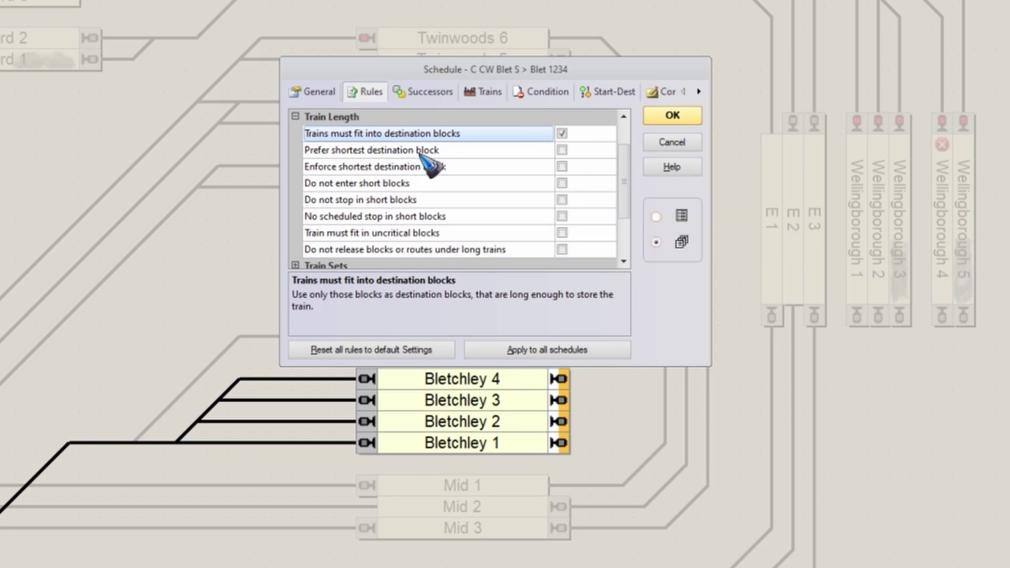
pyautogui.click(562, 151)
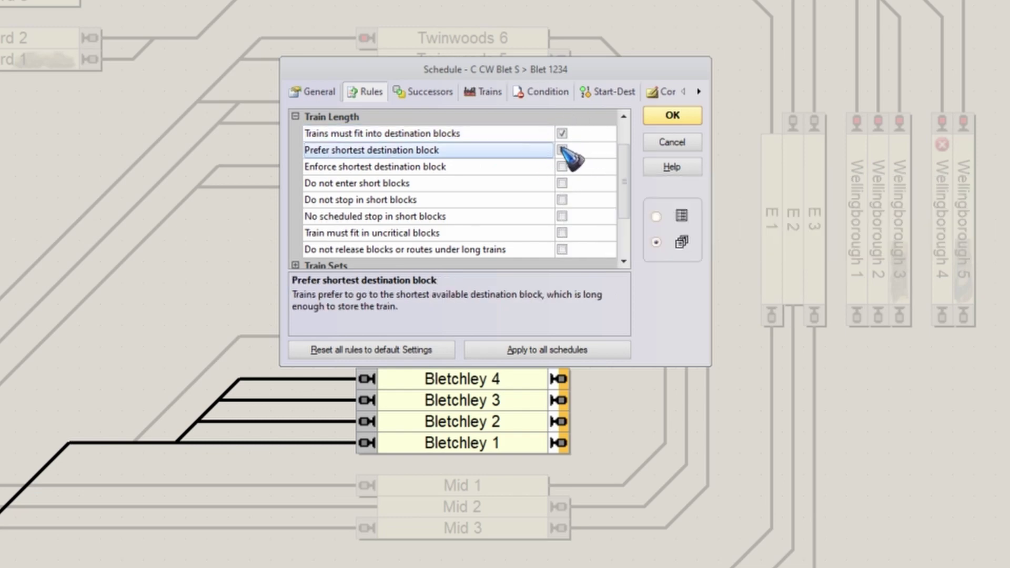
pyautogui.click(562, 150)
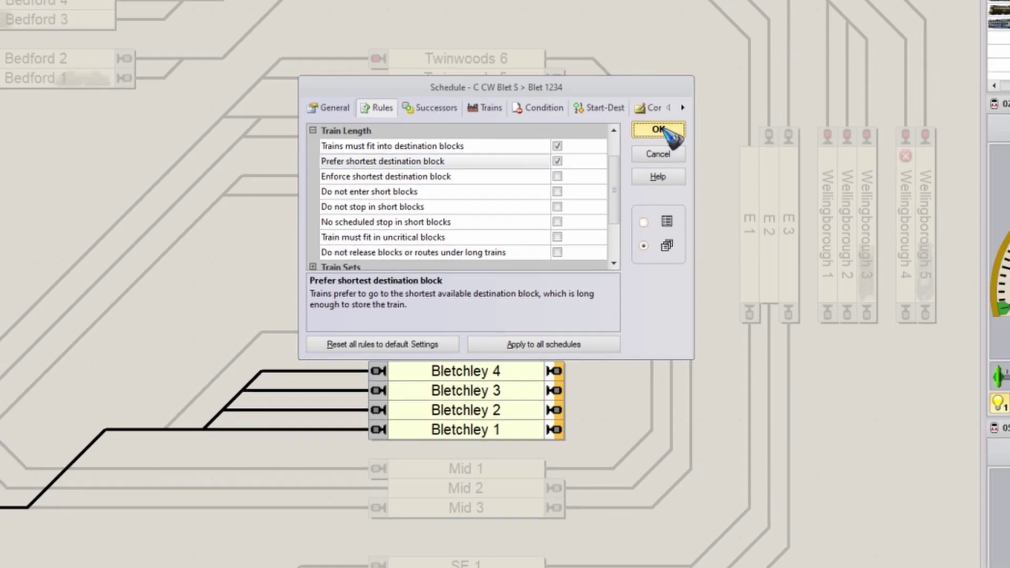
pyautogui.click(676, 116)
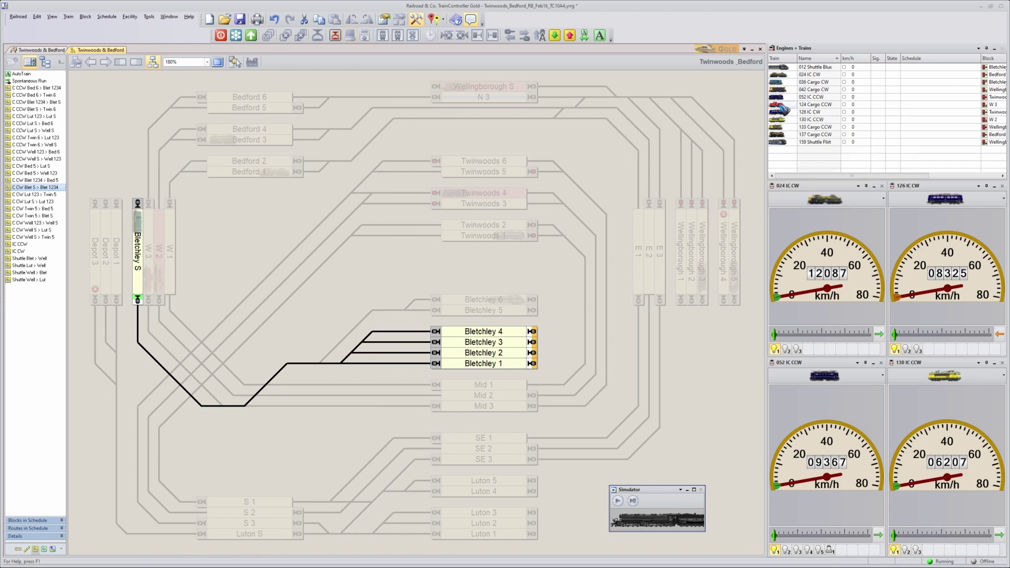
pyautogui.moveTo(784, 110)
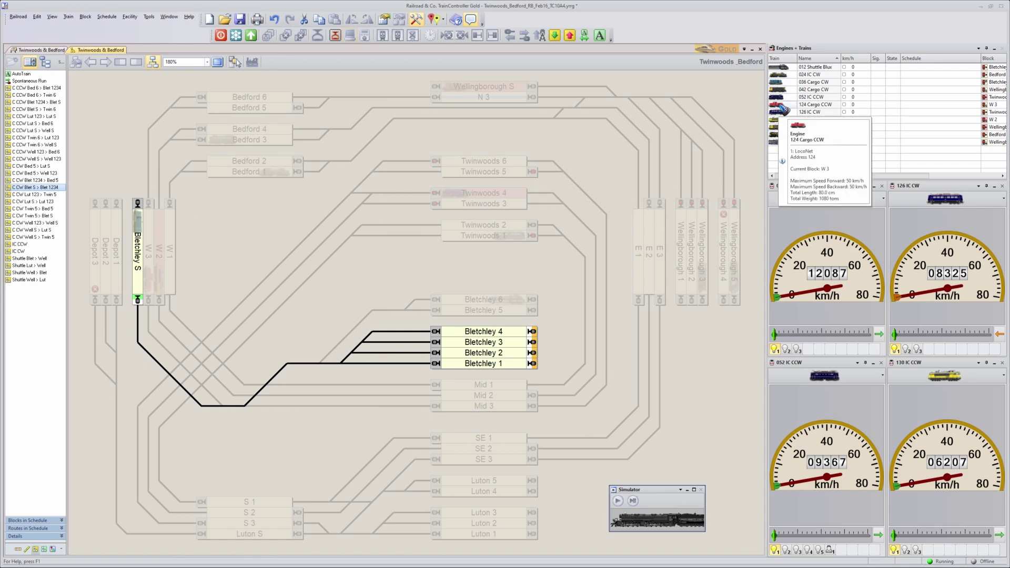
pyautogui.doubleClick(782, 106)
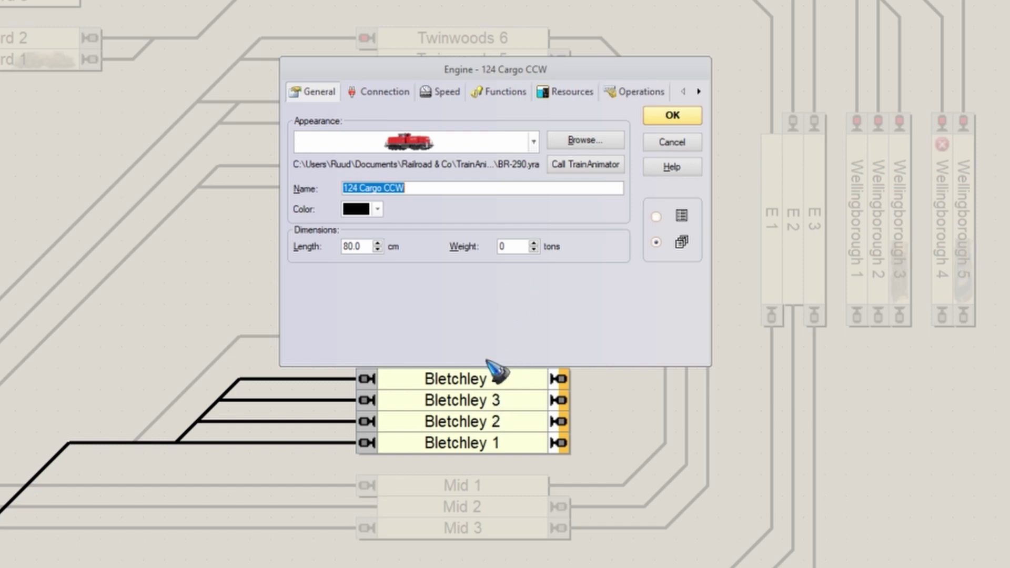
# Close the engine properties, switch to editing Twinwoods & Bedford, and review Bletchley 1's block settings.
pyautogui.click(673, 115)
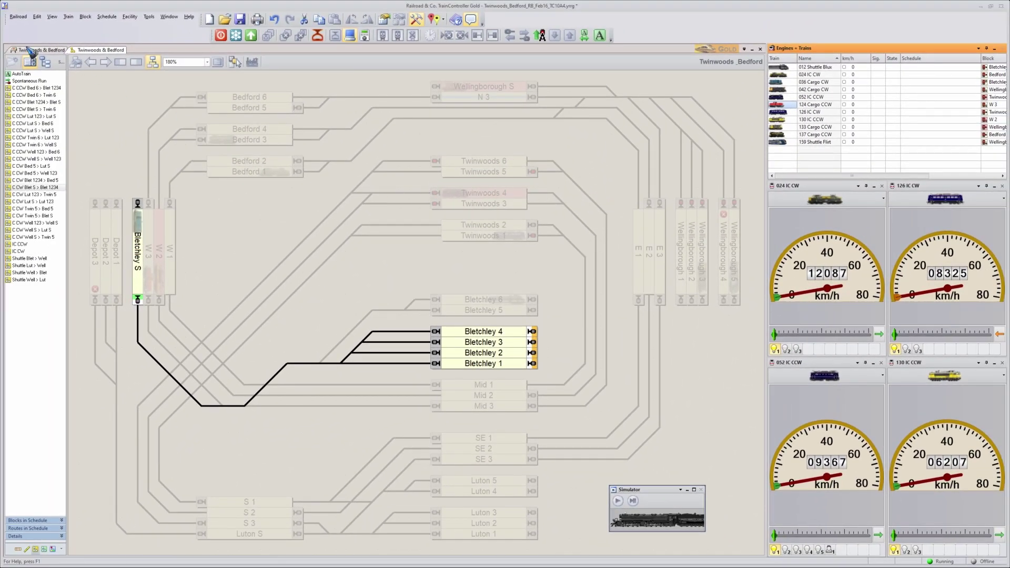
pyautogui.click(30, 50)
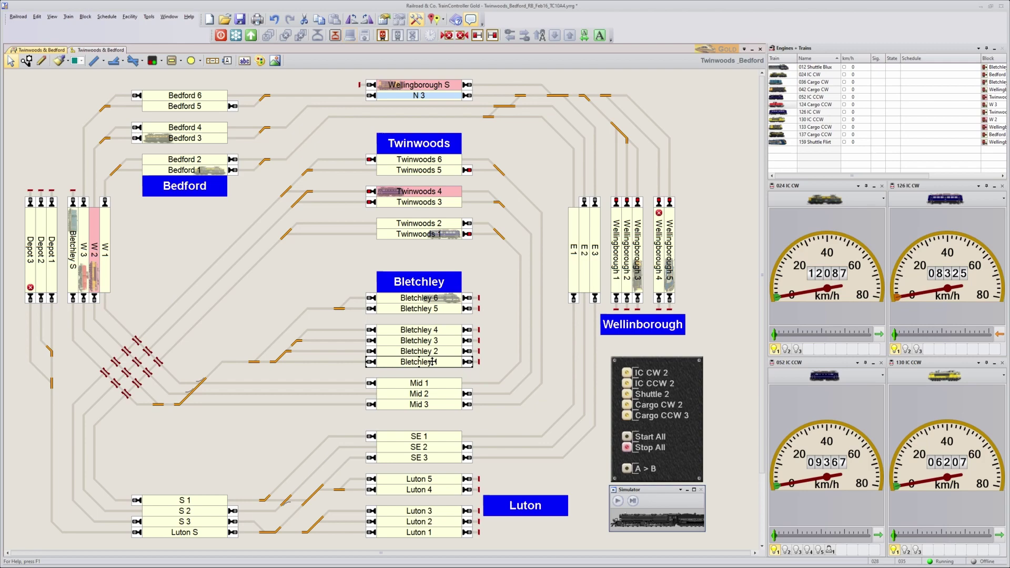
pyautogui.doubleClick(432, 361)
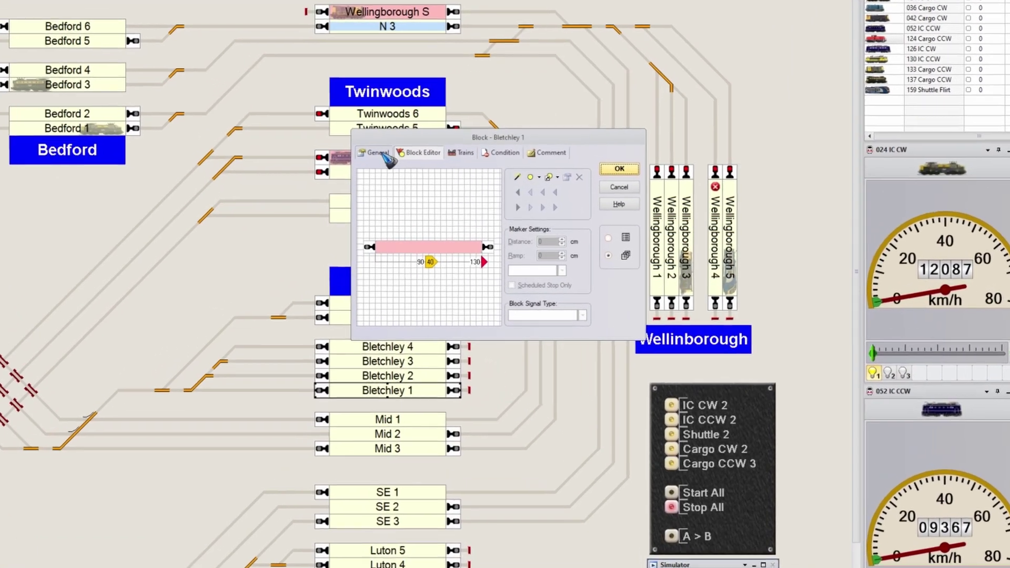
pyautogui.click(383, 153)
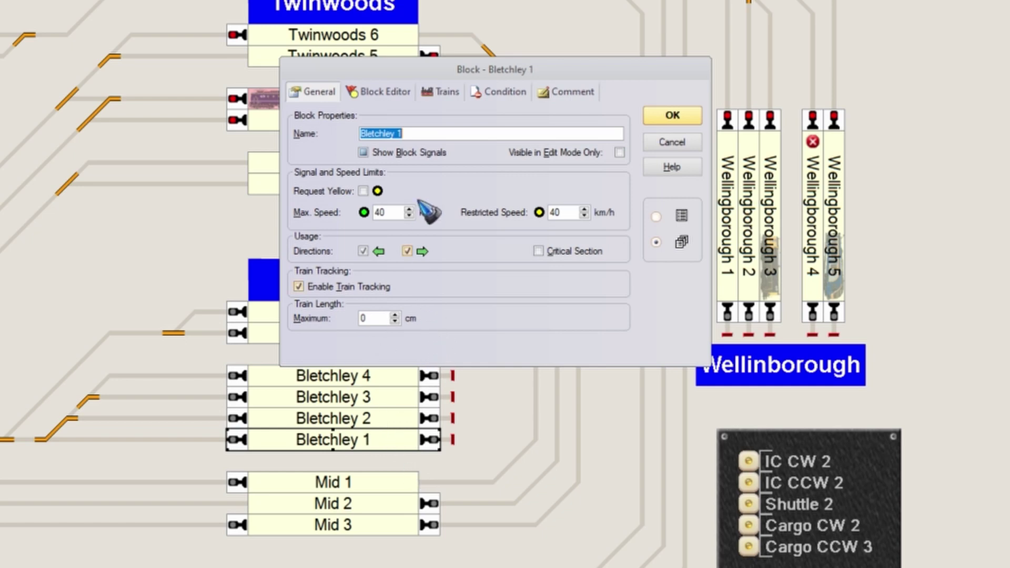
pyautogui.click(387, 93)
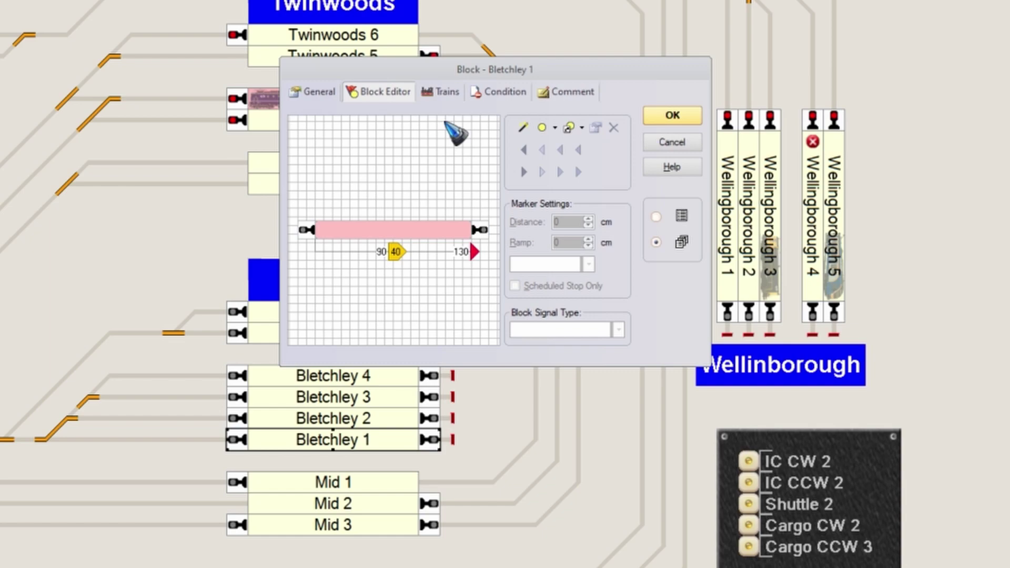
pyautogui.press('Return')
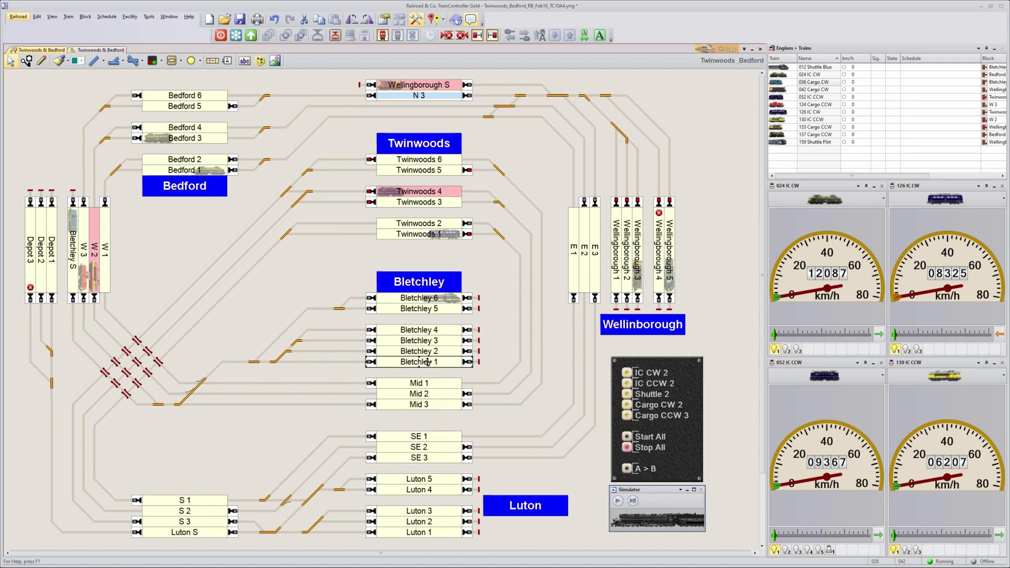
# Make 036 Cargo CW the only allowed train in block Bletchley 1.
pyautogui.doubleClick(428, 362)
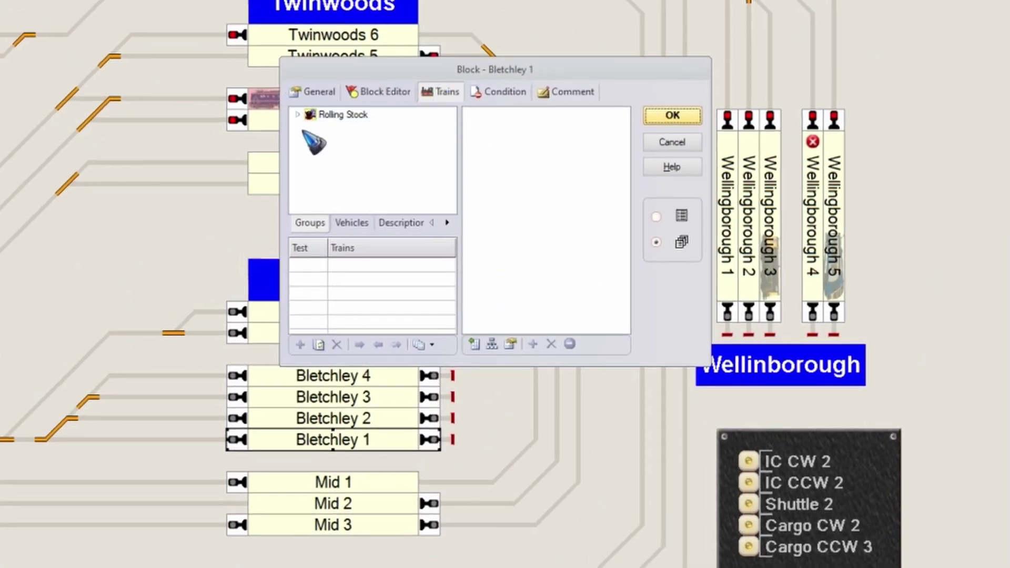
pyautogui.click(350, 222)
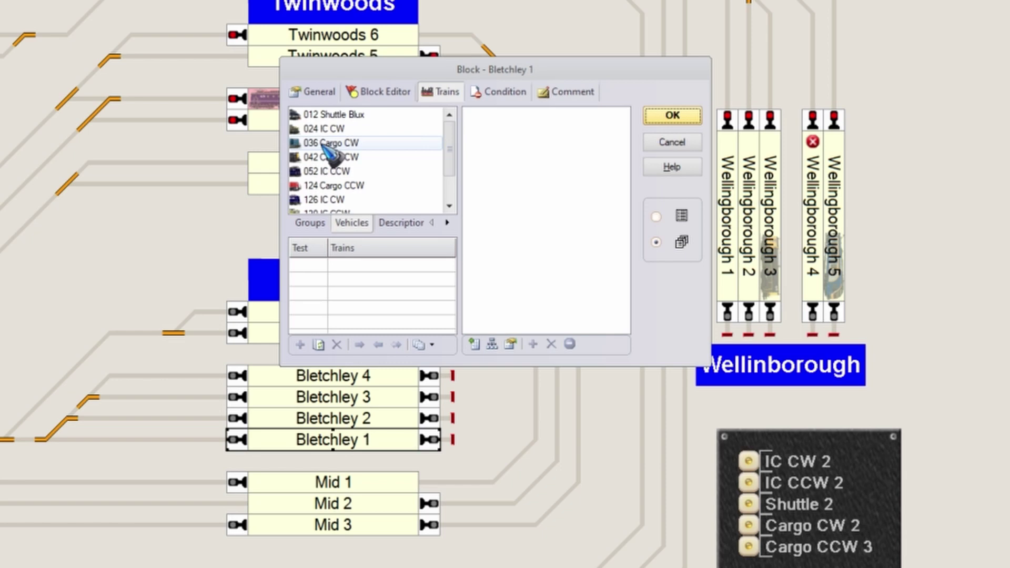
pyautogui.moveTo(322, 145); pyautogui.dragTo(514, 143)
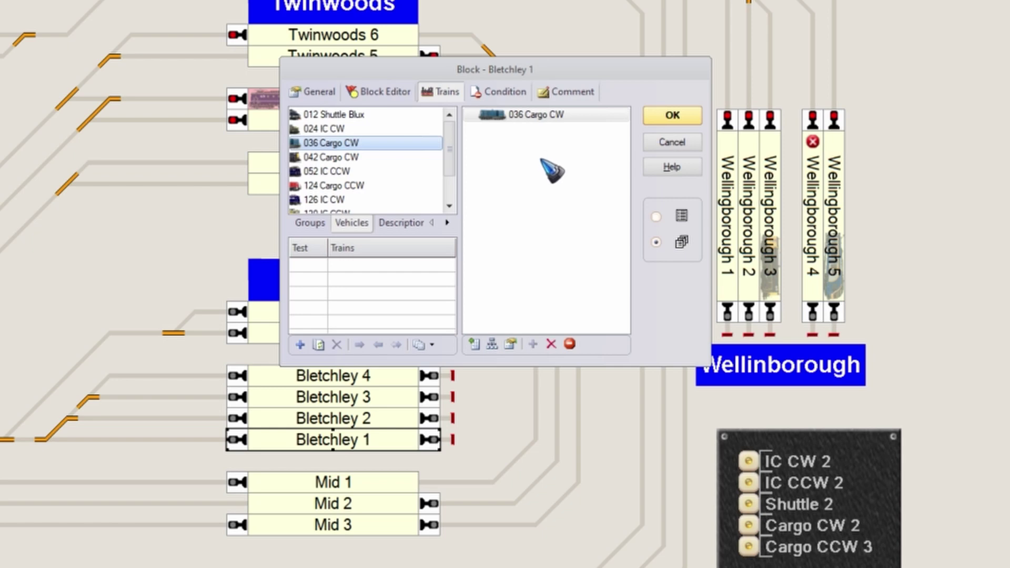
pyautogui.click(672, 117)
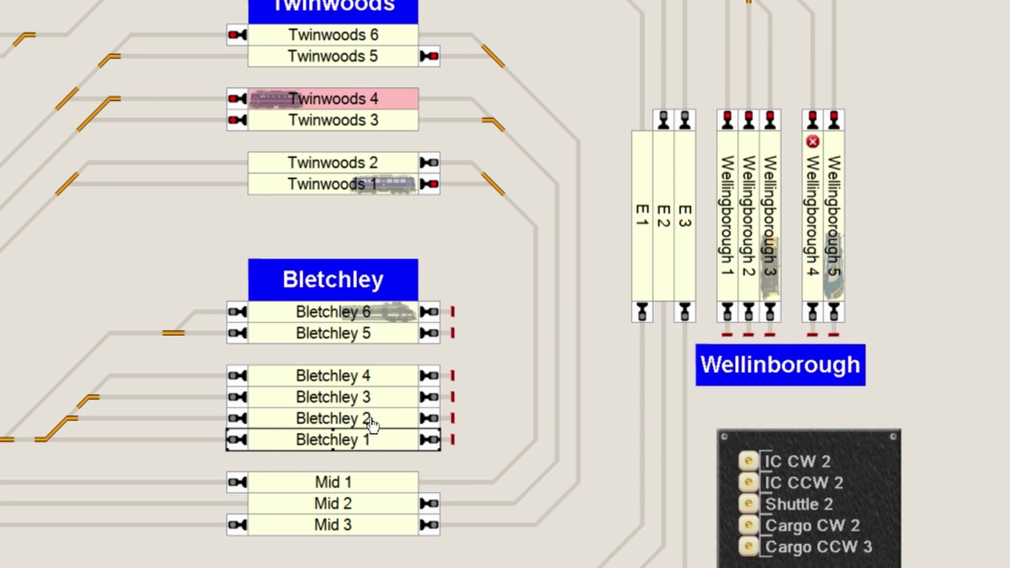
# Allow 042 Cargo CW in Bletchley 2 and 124, 133, 137 Cargo CCW in Bletchley 3.
pyautogui.doubleClick(371, 423)
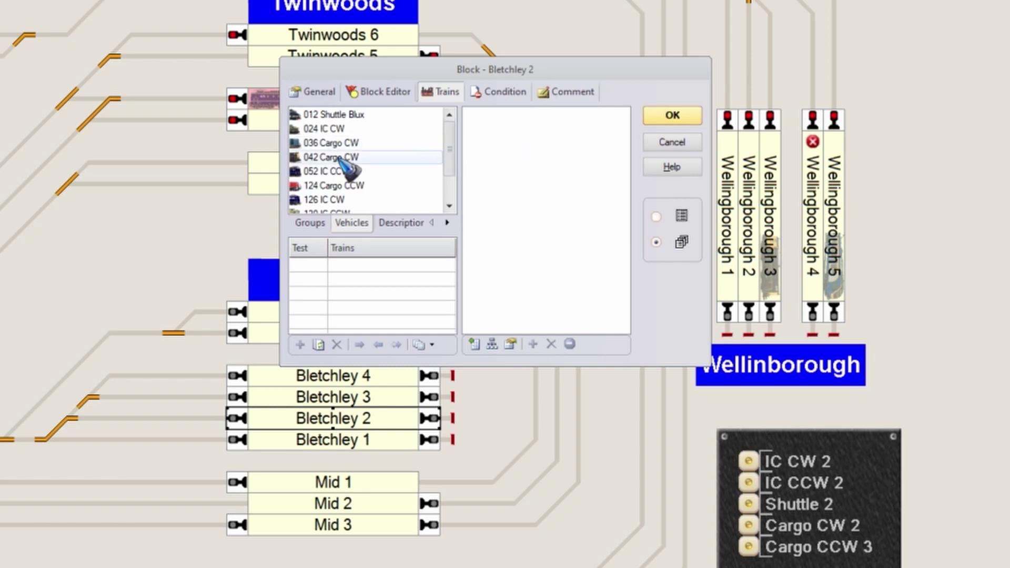
pyautogui.moveTo(340, 161); pyautogui.dragTo(516, 158)
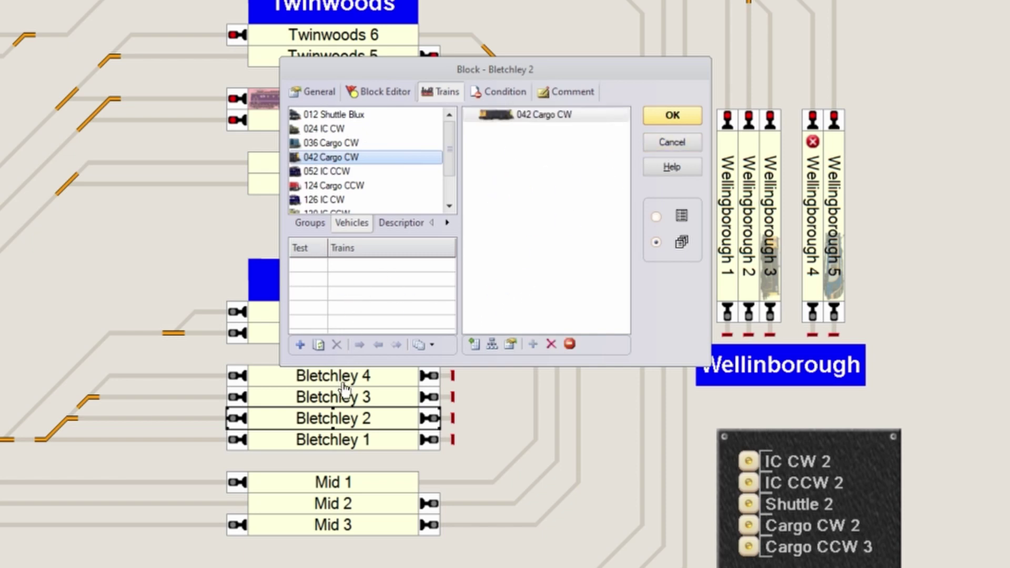
pyautogui.click(341, 405)
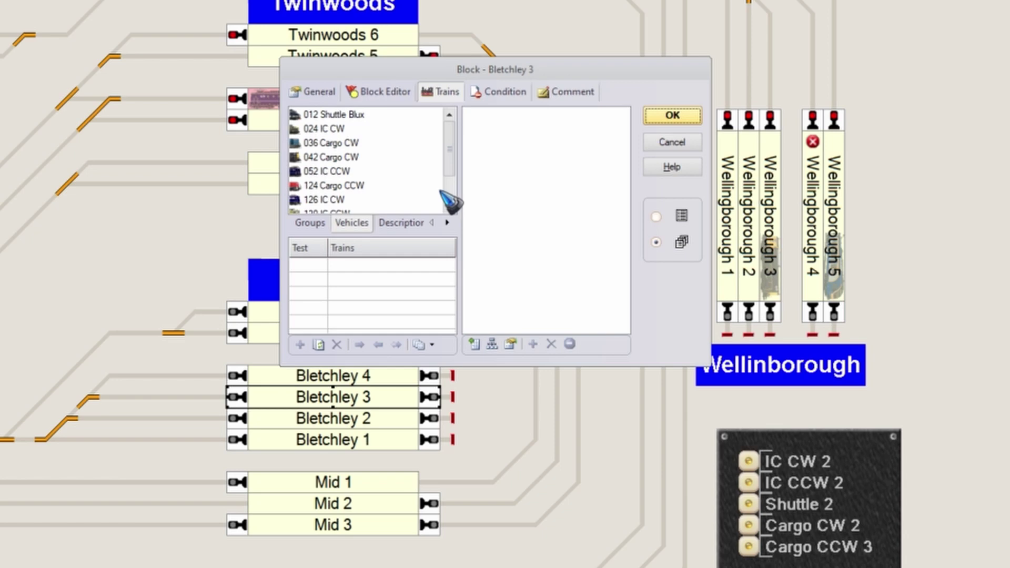
pyautogui.moveTo(350, 187); pyautogui.dragTo(541, 171)
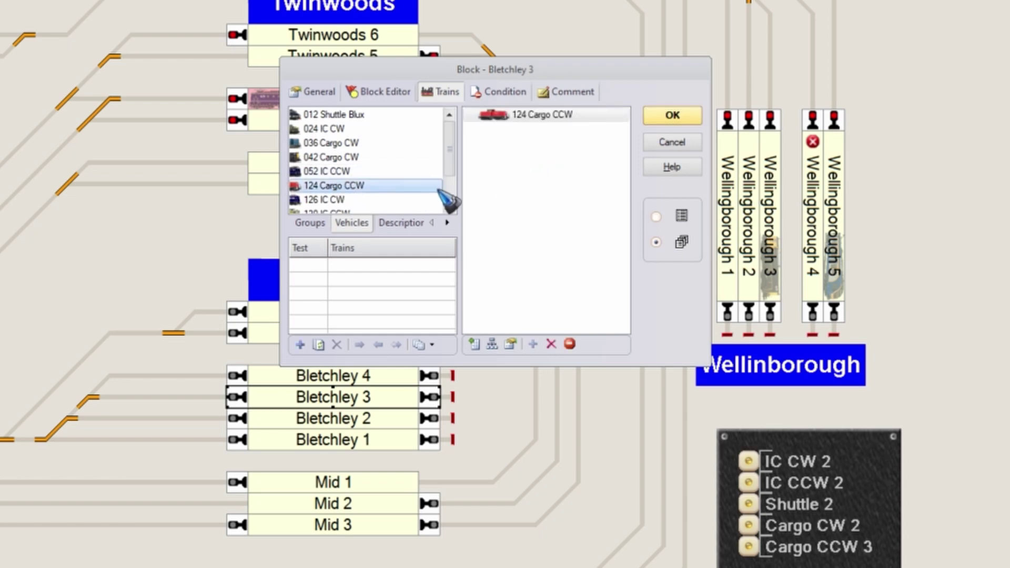
pyautogui.click(337, 200)
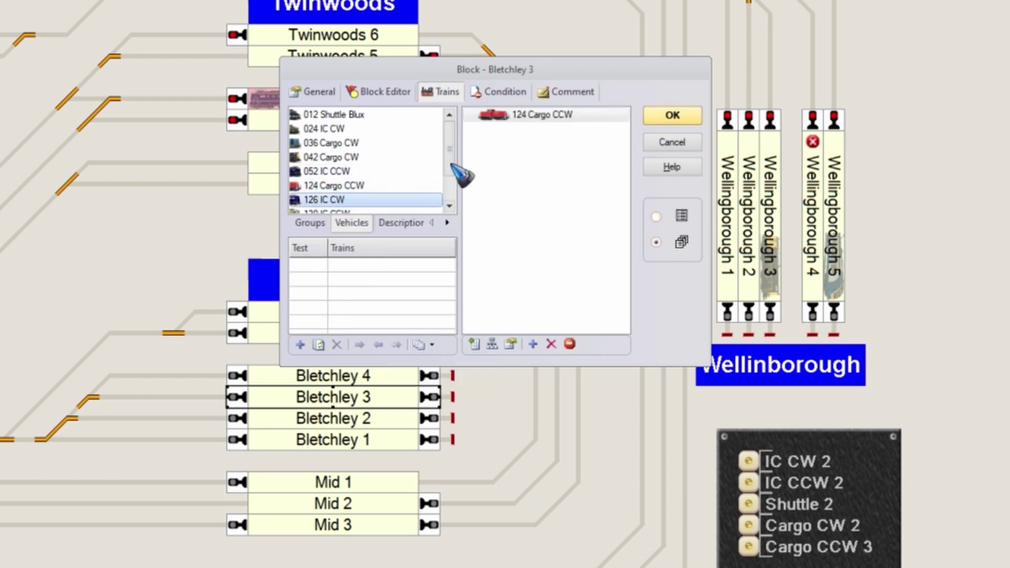
pyautogui.scroll(-2, 456, 200)
pyautogui.moveTo(343, 174); pyautogui.dragTo(502, 168)
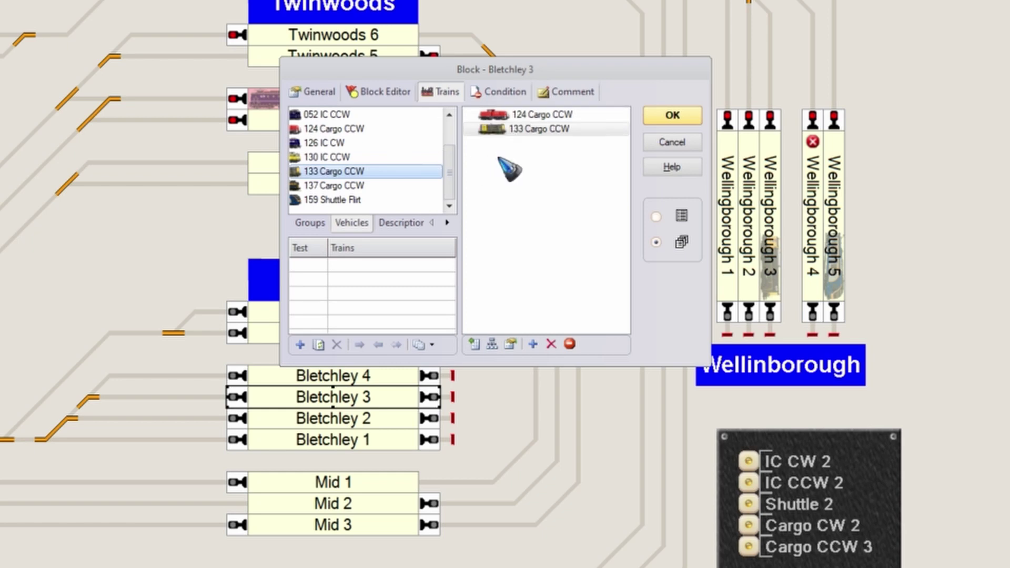
pyautogui.moveTo(351, 185); pyautogui.dragTo(537, 176)
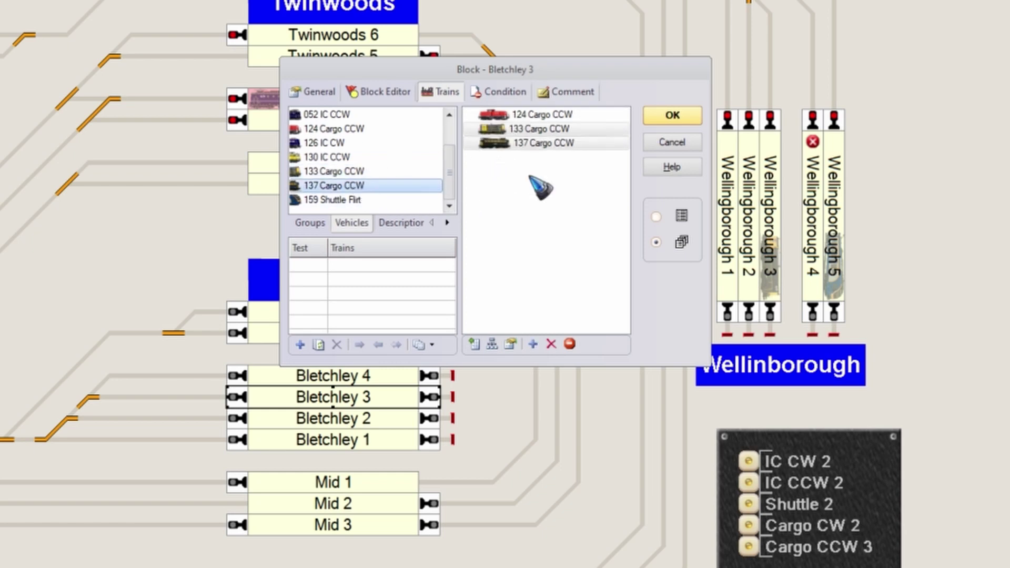
# Allow 124 Cargo CCW, 133 Cargo CCW and 159 Shuttle Flirt in Bletchley 4, removing 052 IC CCW.
pyautogui.click(375, 376)
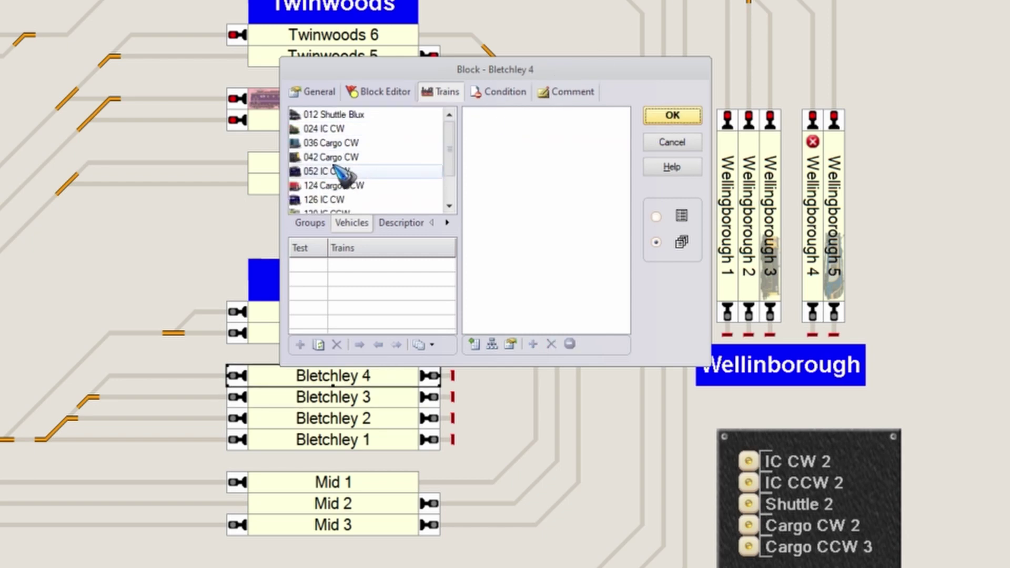
pyautogui.moveTo(330, 171); pyautogui.dragTo(497, 155)
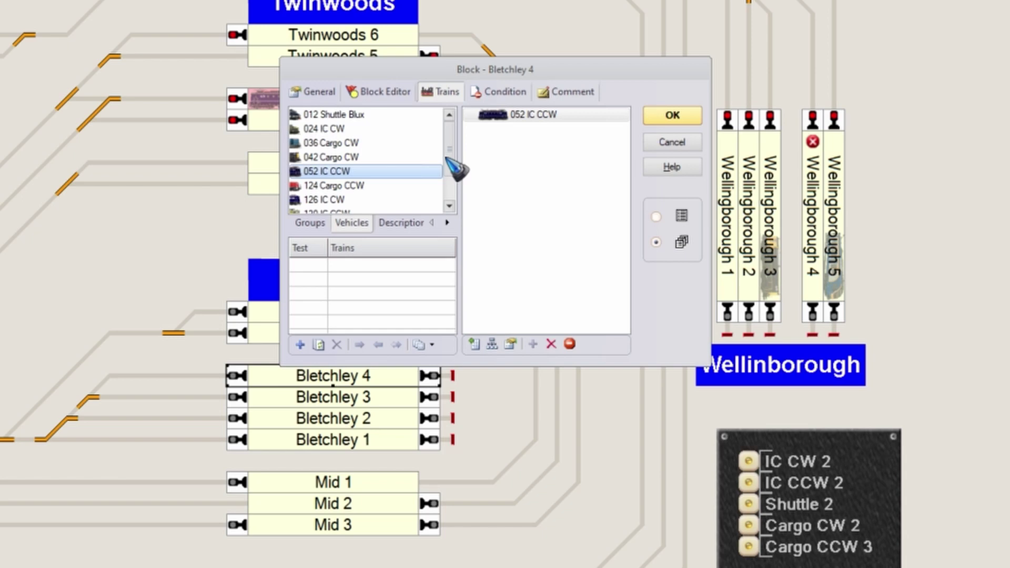
pyautogui.scroll(-1, 445, 170)
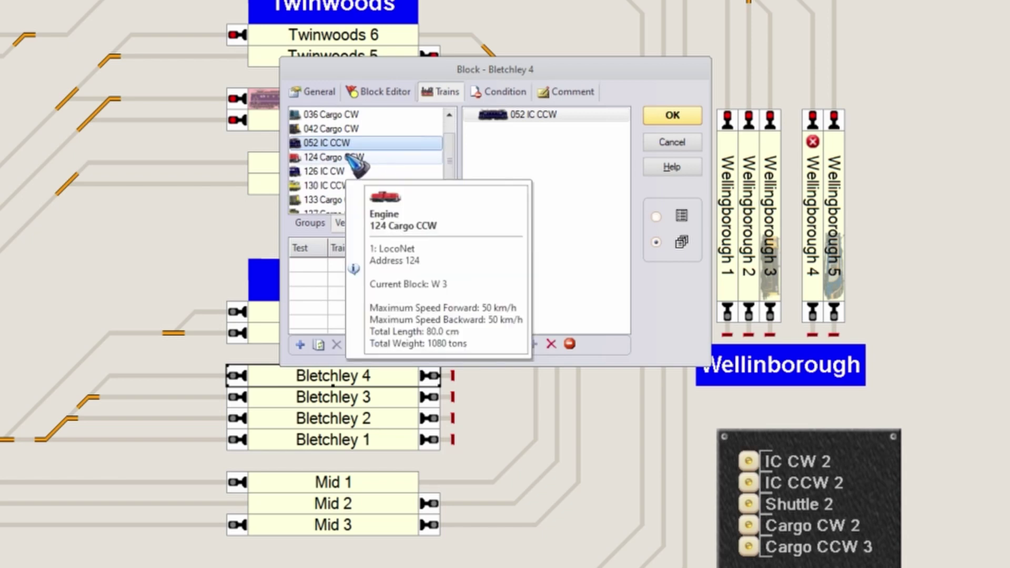
pyautogui.click(550, 344)
pyautogui.moveTo(334, 157); pyautogui.dragTo(547, 164)
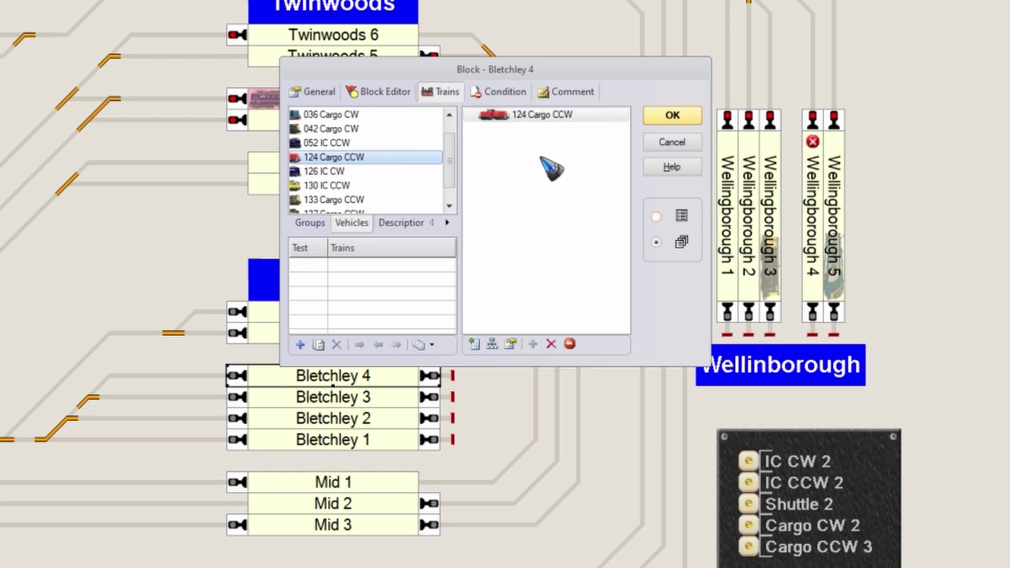
pyautogui.moveTo(336, 199); pyautogui.dragTo(510, 184)
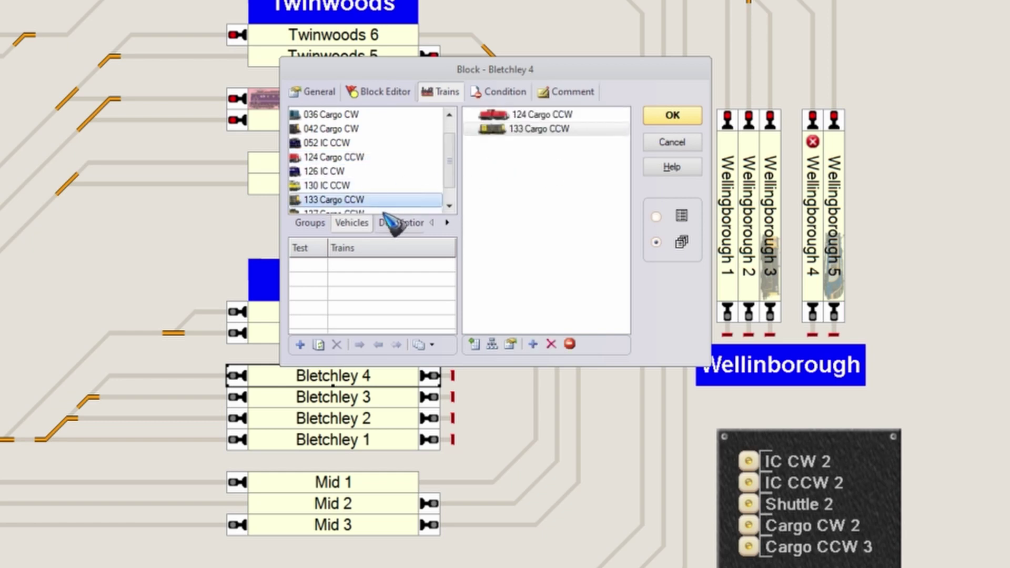
pyautogui.moveTo(388, 215); pyautogui.dragTo(541, 199)
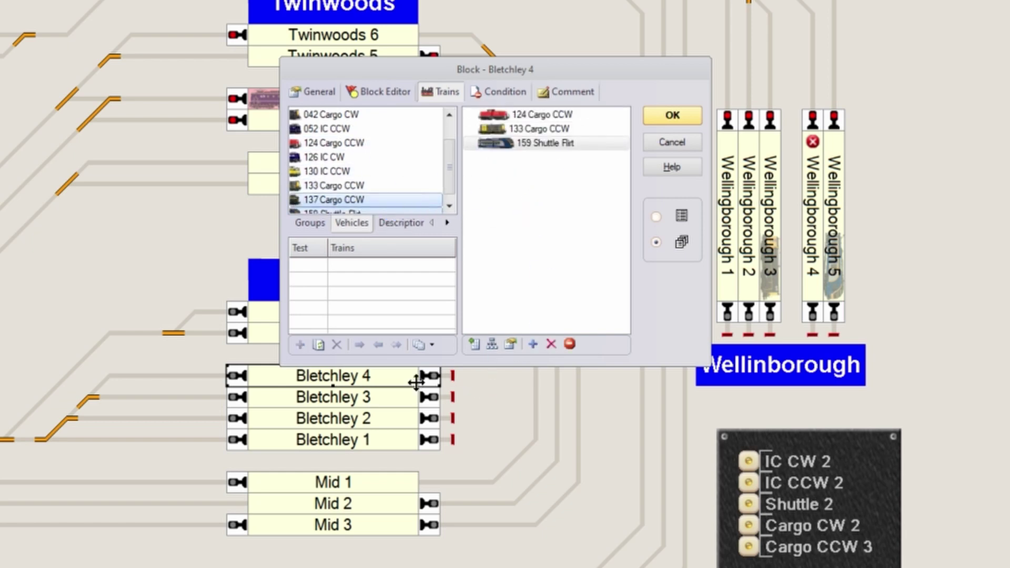
pyautogui.click(683, 113)
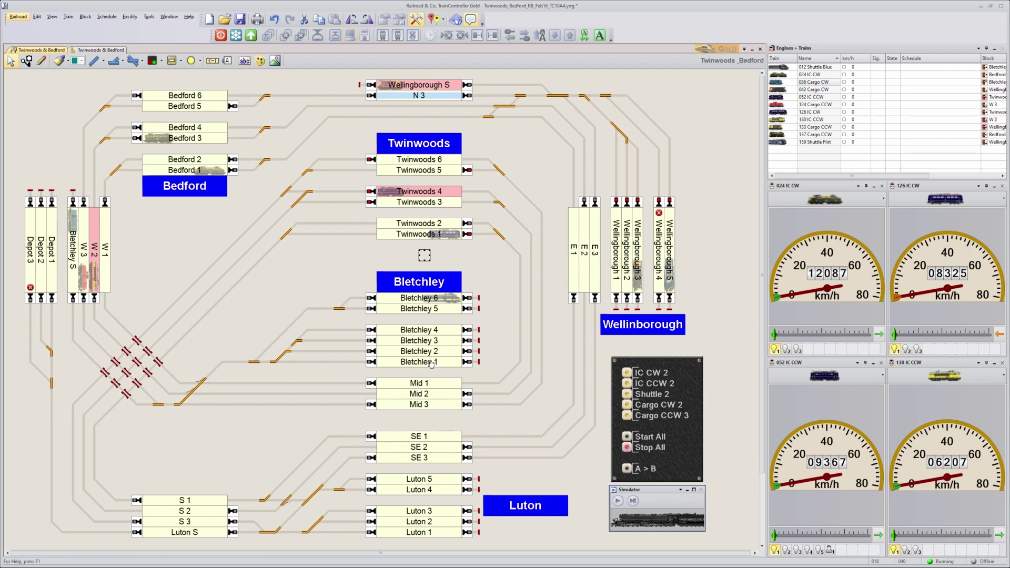
# Open the properties of block Bletchley 2 from the layout.
pyautogui.click(438, 364)
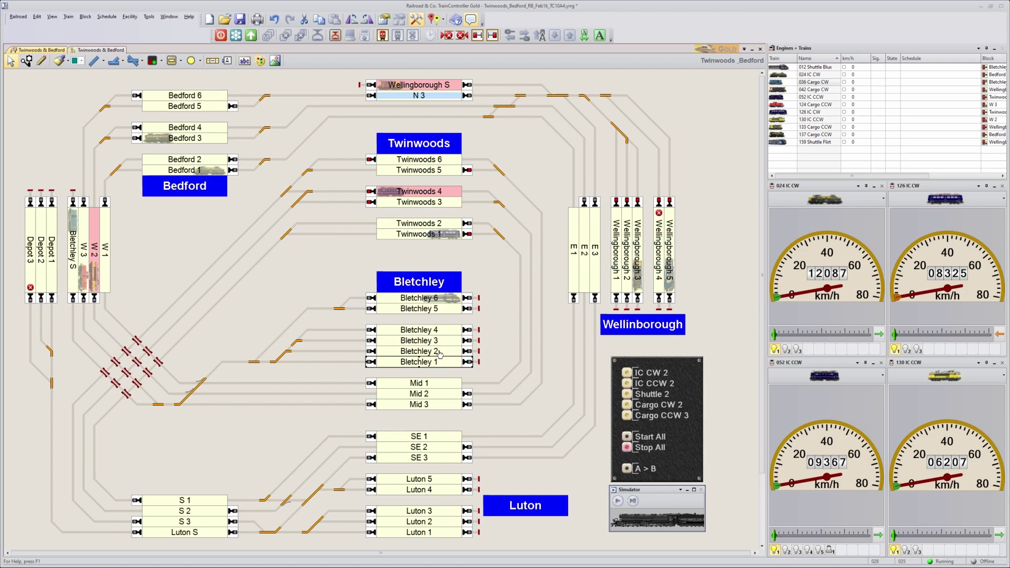
pyautogui.doubleClick(439, 354)
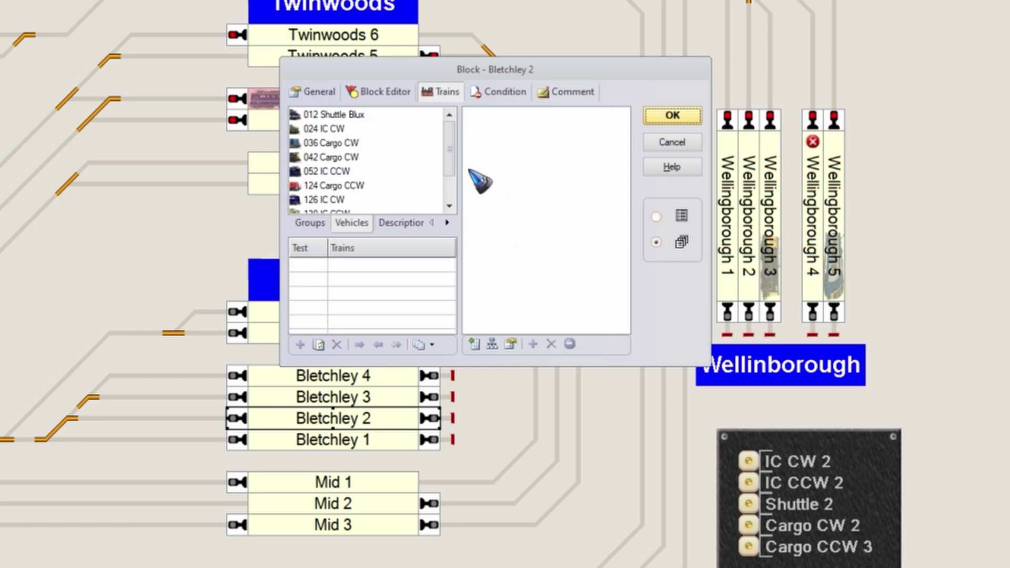
# Give Bletchley 2 a condition requiring block Bletchley 1 to be reserved.
pyautogui.click(505, 93)
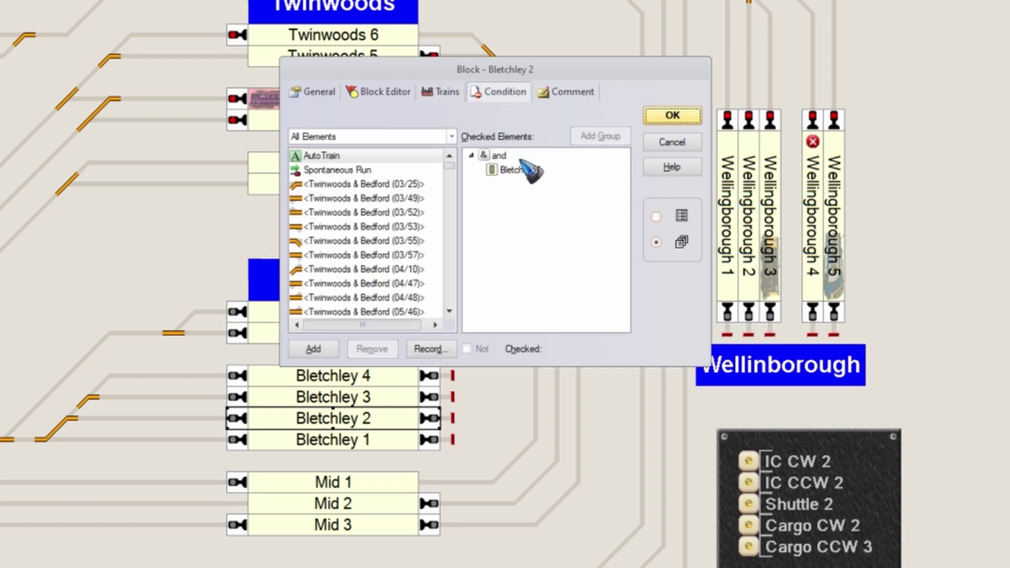
pyautogui.click(337, 136)
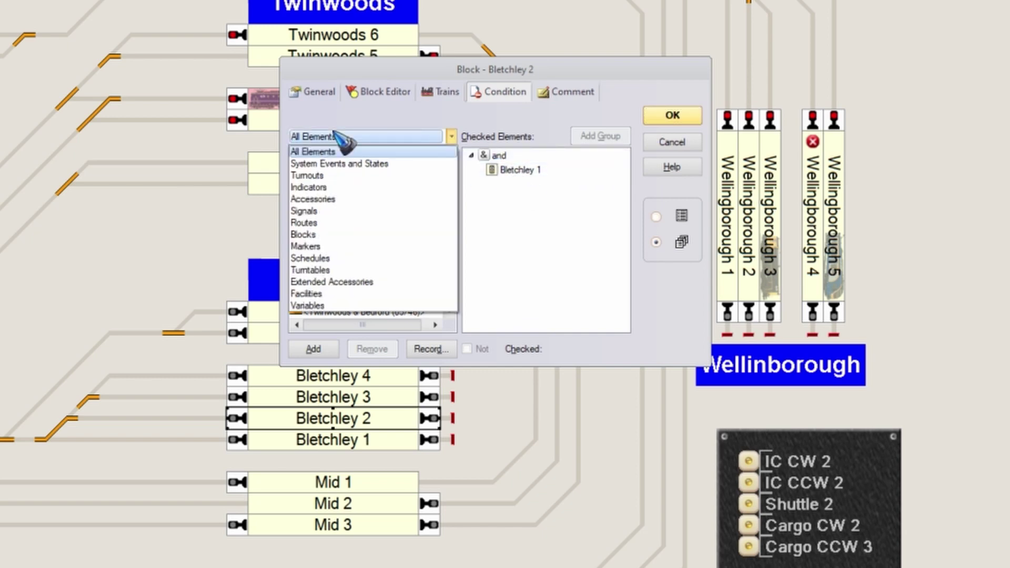
pyautogui.click(341, 235)
pyautogui.moveTo(454, 175); pyautogui.dragTo(452, 196)
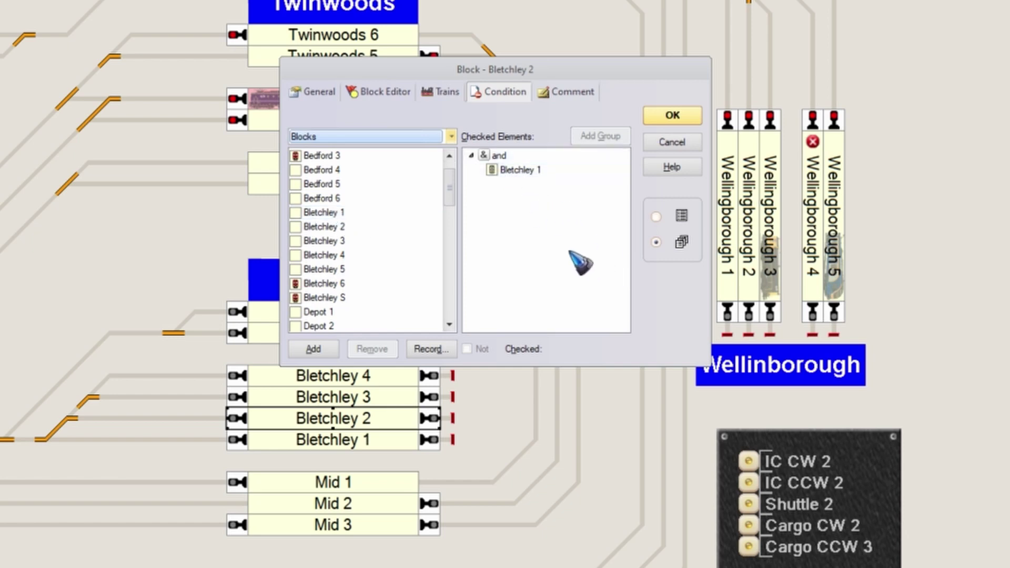
pyautogui.click(521, 169)
pyautogui.click(586, 349)
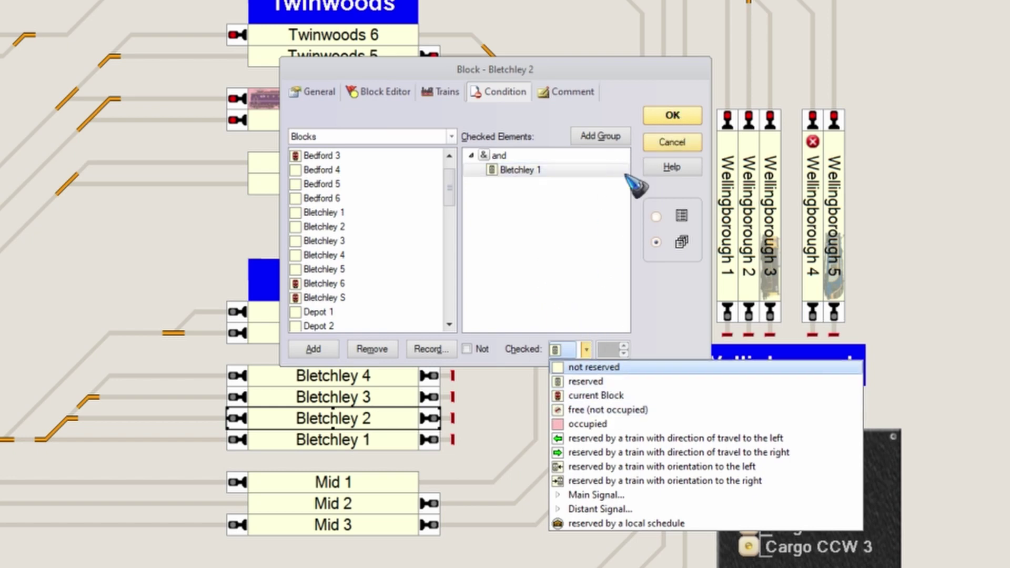
# Review the reservation conditions of Bletchley 3, 4 and 1, then confirm the block settings.
pyautogui.click(352, 402)
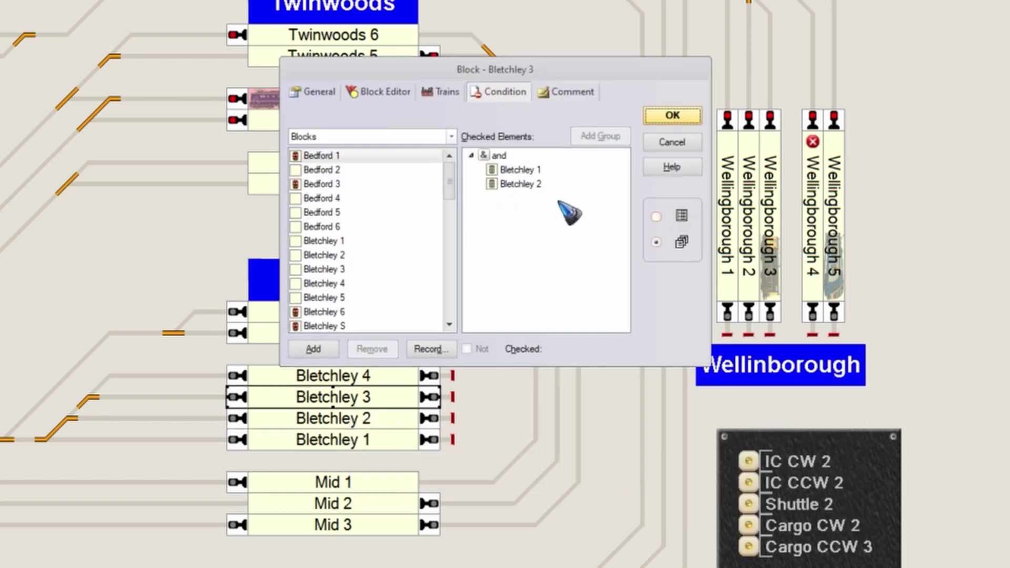
pyautogui.moveTo(519, 169)
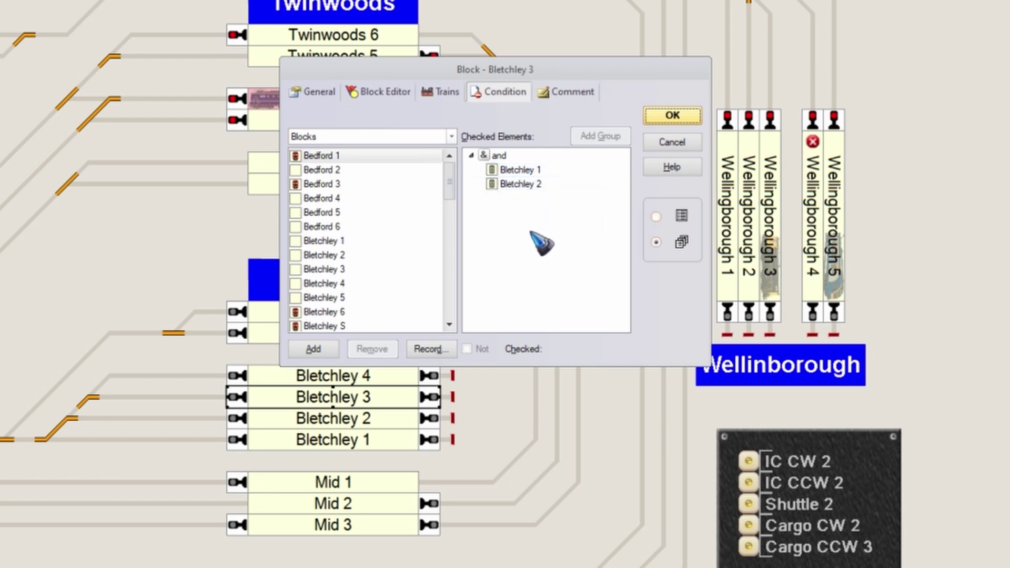
pyautogui.click(369, 377)
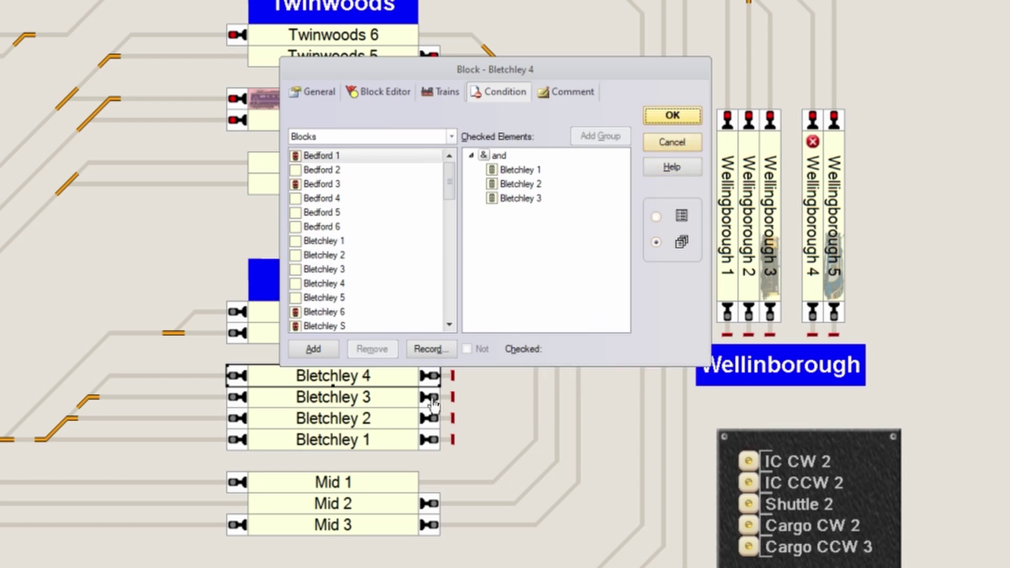
pyautogui.click(366, 445)
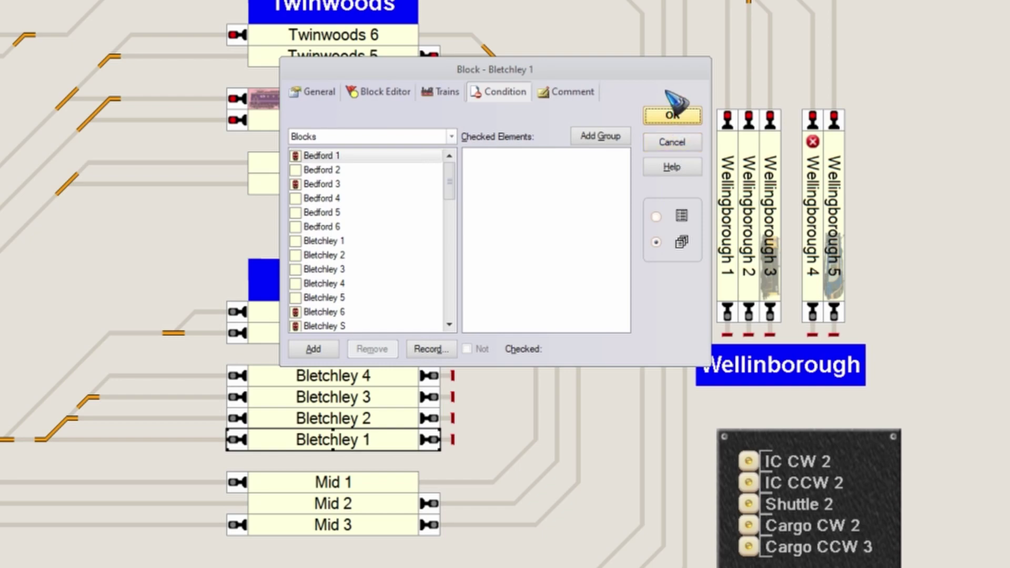
pyautogui.click(673, 116)
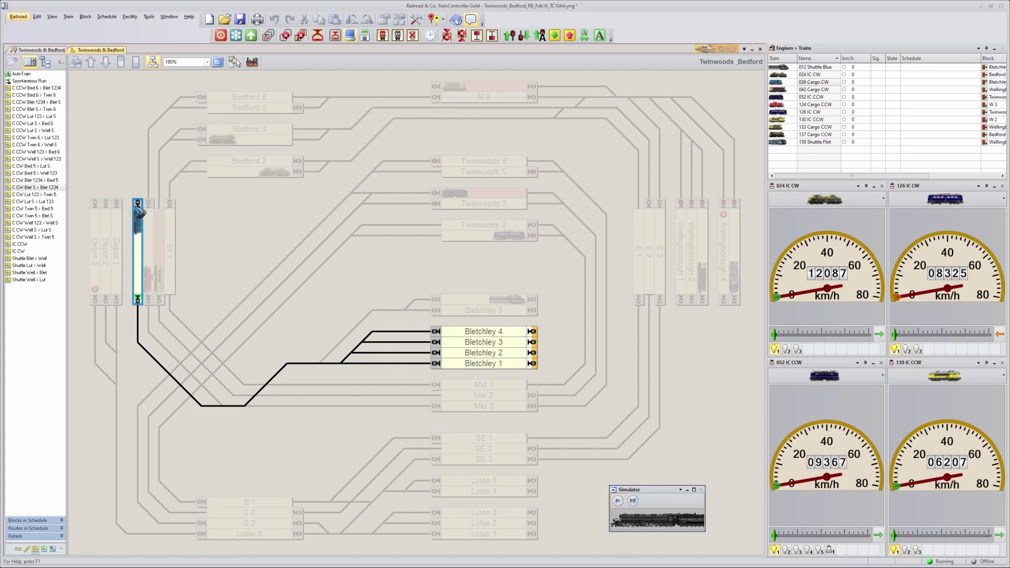
# Start schedule C CW Blet S > Blet 1234 for 036 Cargo CW and run the simulator.
pyautogui.rightClick(41, 189)
pyautogui.click(53, 191)
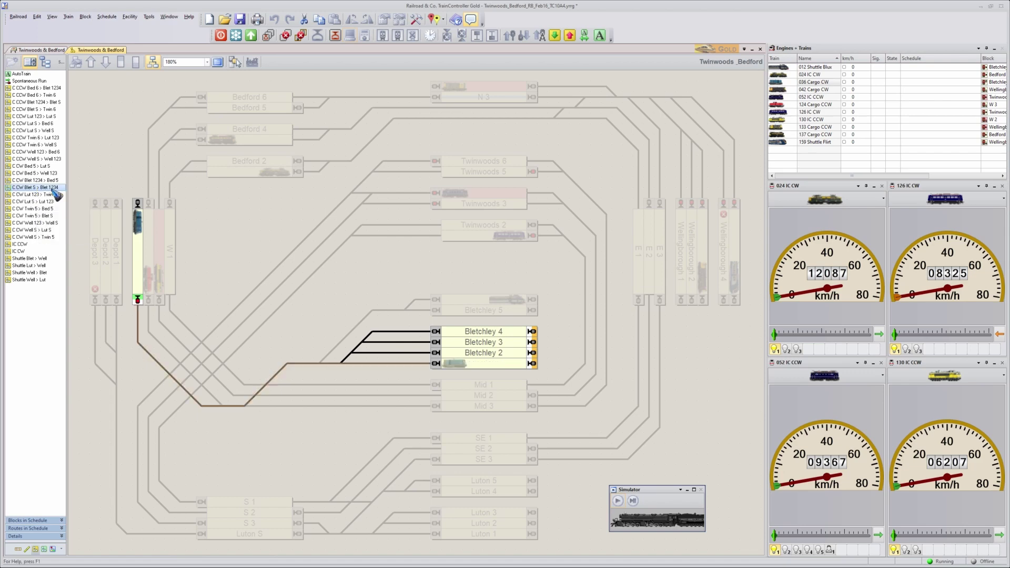
pyautogui.moveTo(54, 194); pyautogui.dragTo(139, 216)
pyautogui.click(620, 501)
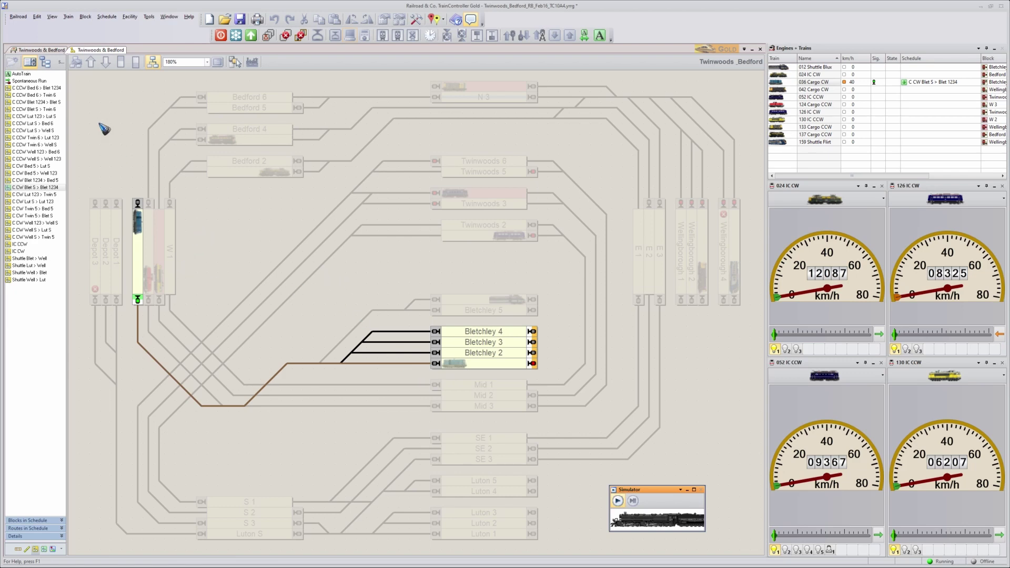
pyautogui.click(45, 89)
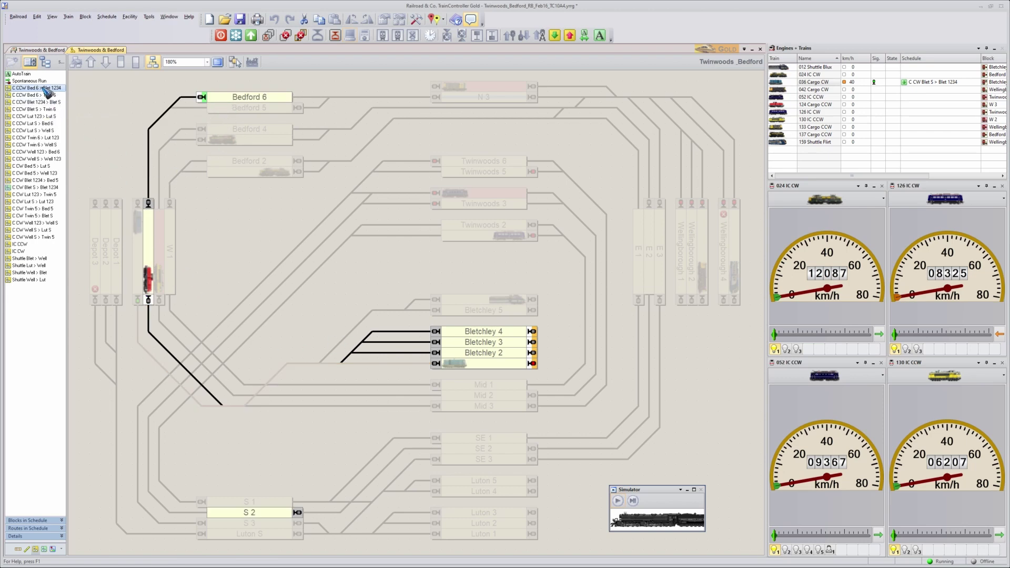
# Start schedule C CCW Bed 6 > Blet 1234 for 124 Cargo CCW.
pyautogui.rightClick(45, 88)
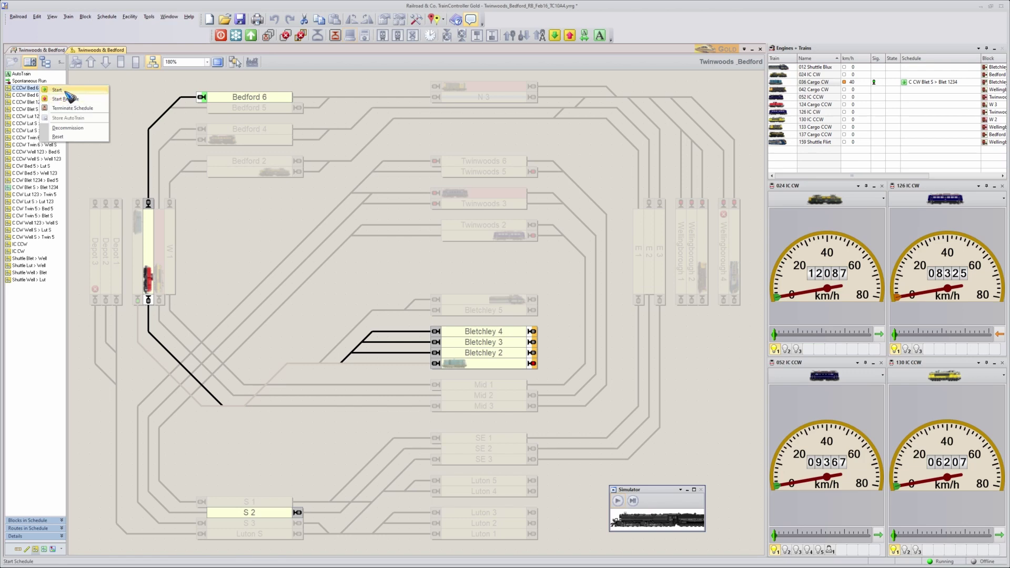
pyautogui.click(66, 91)
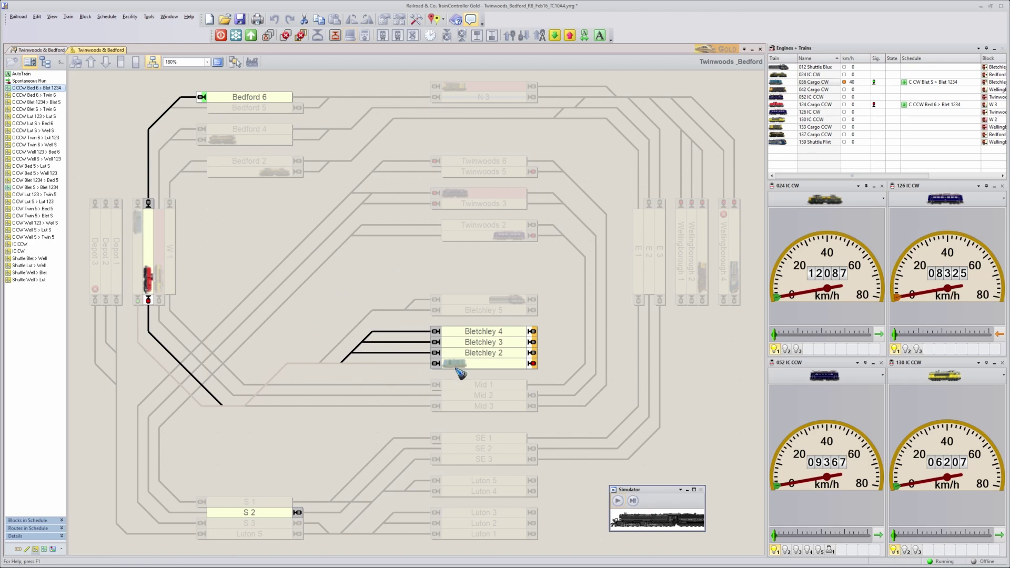
pyautogui.moveTo(456, 368)
# On the full Twinwoods & Bedford layout, follow 124 Cargo CCW into Bletchley 2, trying to redirect it toward Bletchley 3.
pyautogui.click(42, 50)
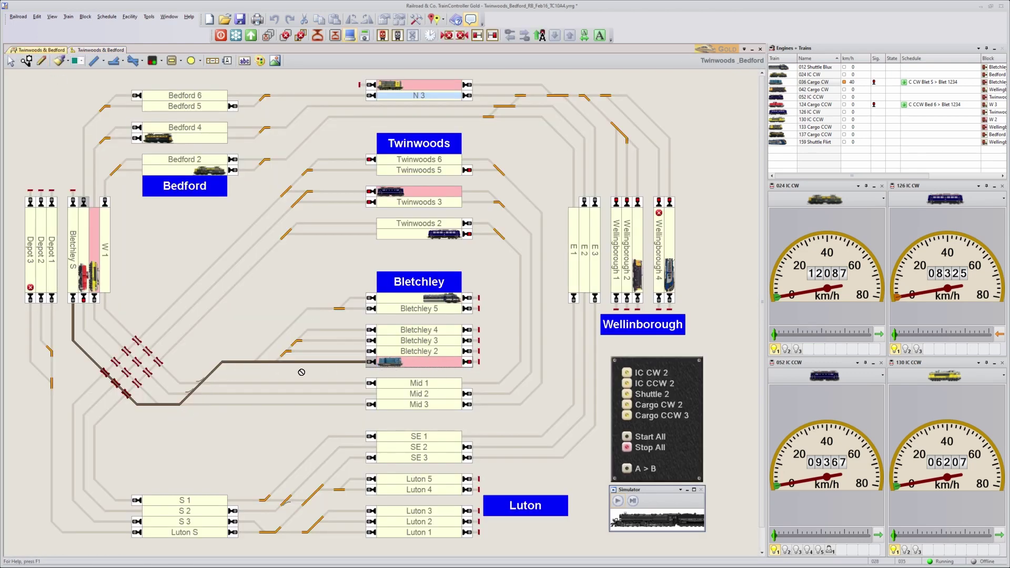
pyautogui.moveTo(208, 392); pyautogui.dragTo(86, 328)
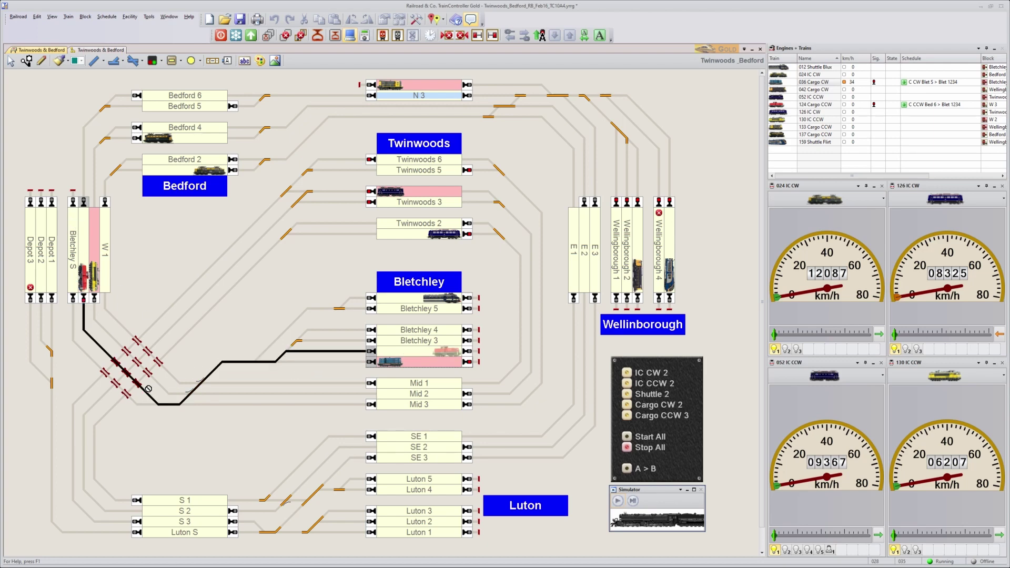
pyautogui.moveTo(323, 358); pyautogui.dragTo(447, 356)
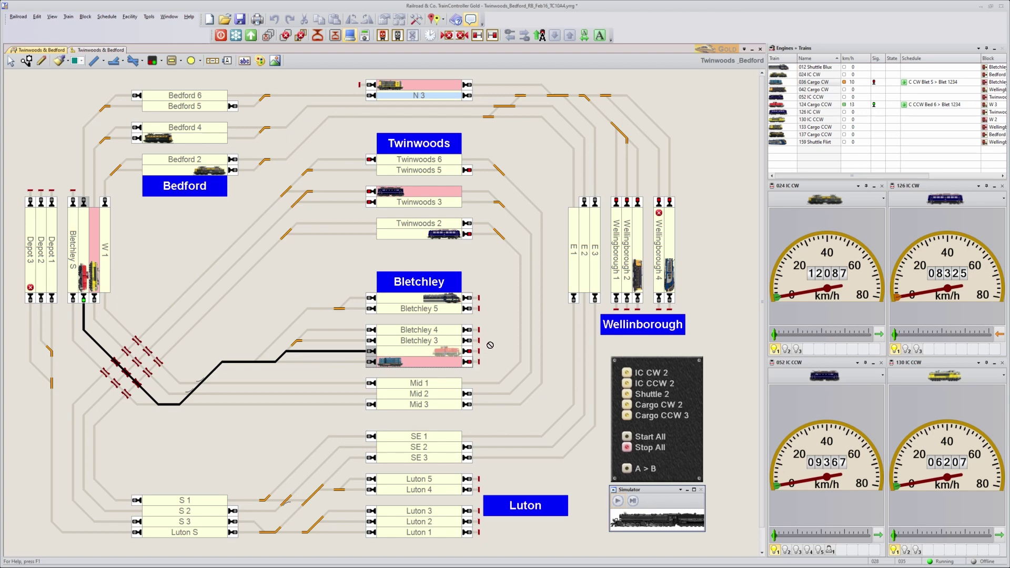